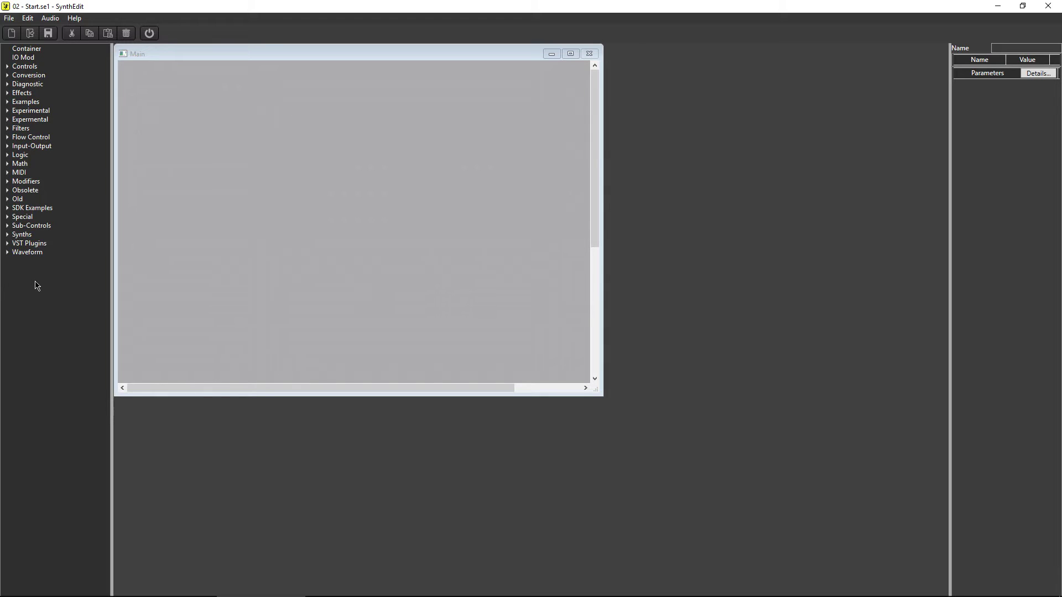
Expand the Controls list and drop a Knob module into the Main panel.
click(8, 66)
drag(36, 130, 190, 142)
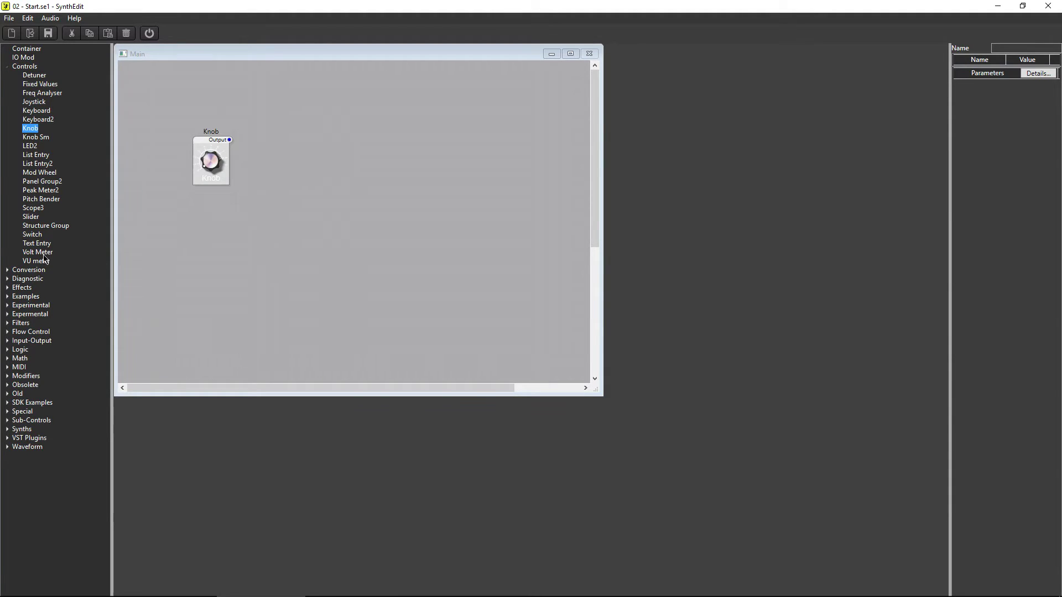
drag(41, 253, 413, 150)
Place the Volt Meter module just right of the Knob in the Main panel.
drag(414, 150, 413, 149)
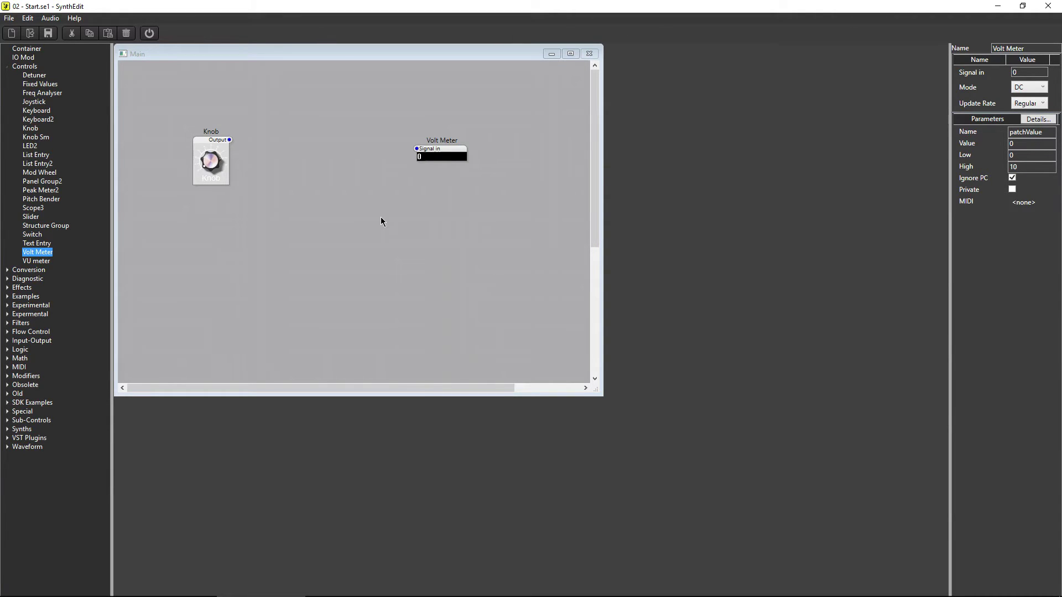
drag(229, 139, 316, 114)
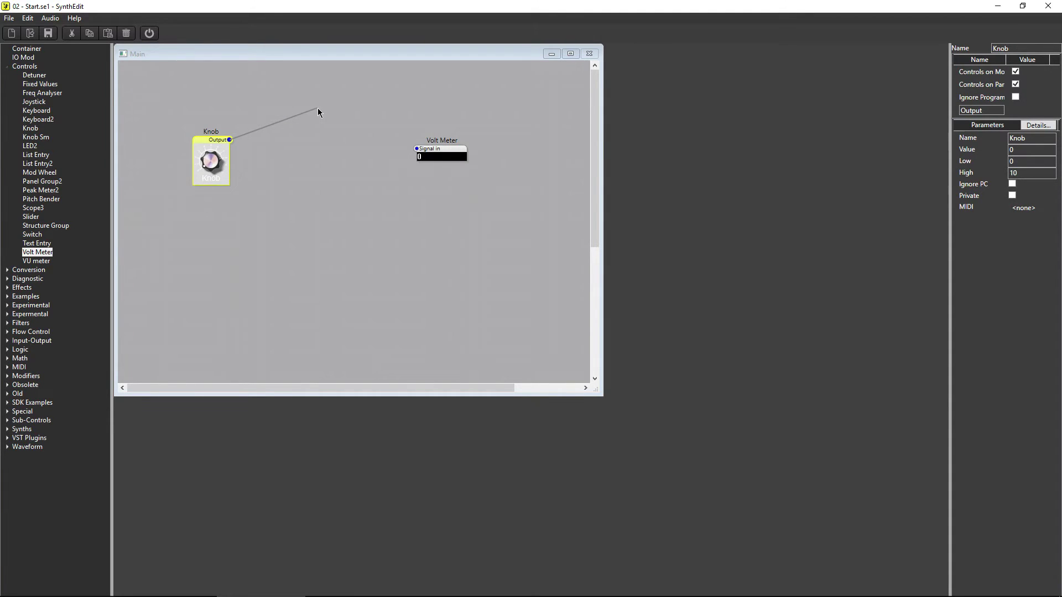
Wire the Knob's Output pin to the Volt Meter's Signal In and start the audio engine.
drag(318, 109, 418, 150)
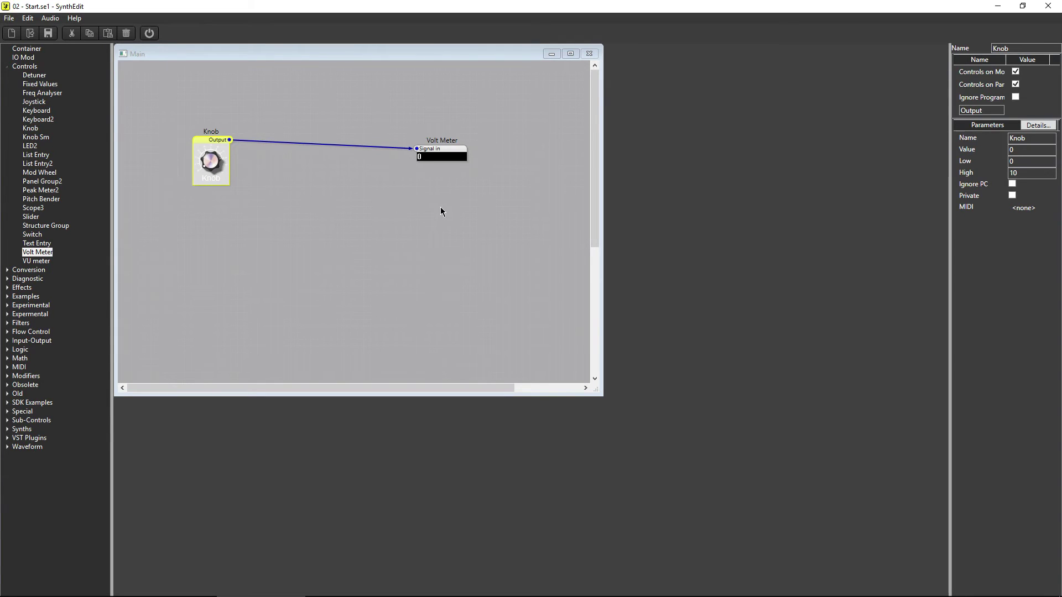
click(150, 35)
Turn the Knob through about 2.35 and 7.1 up to 10, then back down to 0.
drag(211, 162, 223, 211)
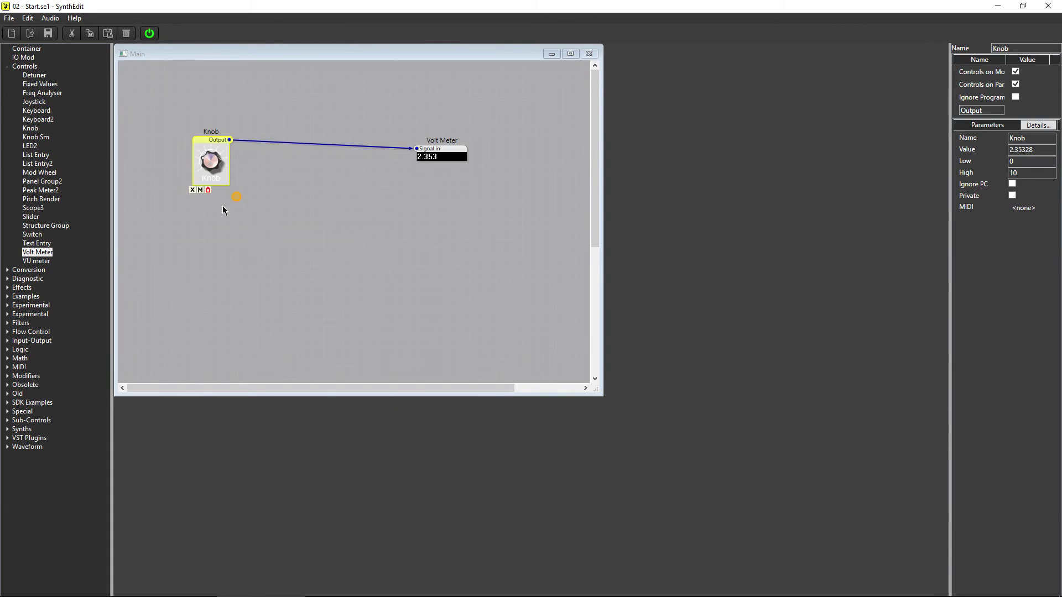
drag(227, 215, 220, 118)
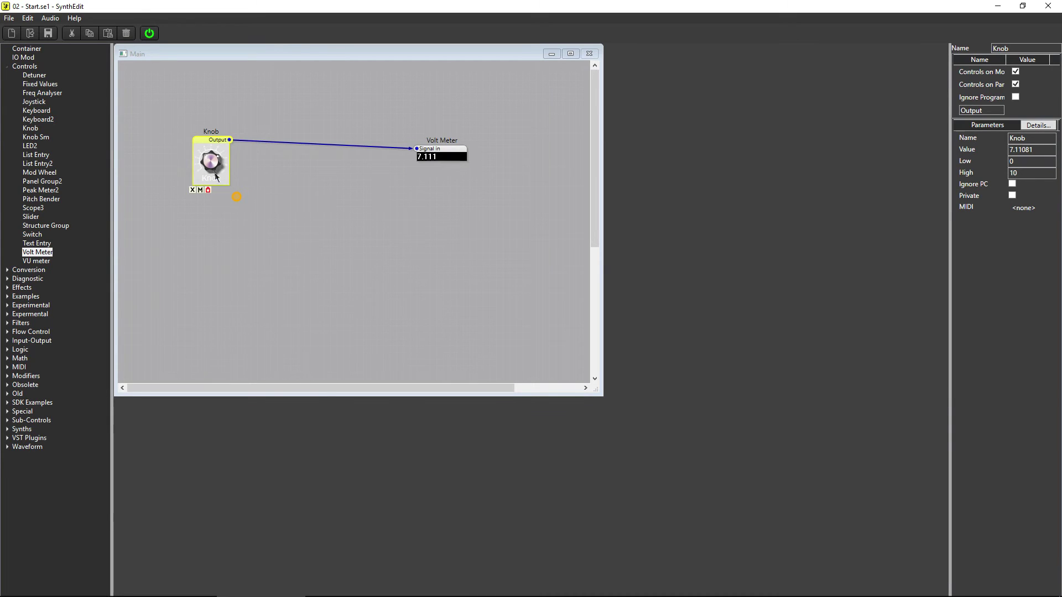
drag(227, 202, 246, 33)
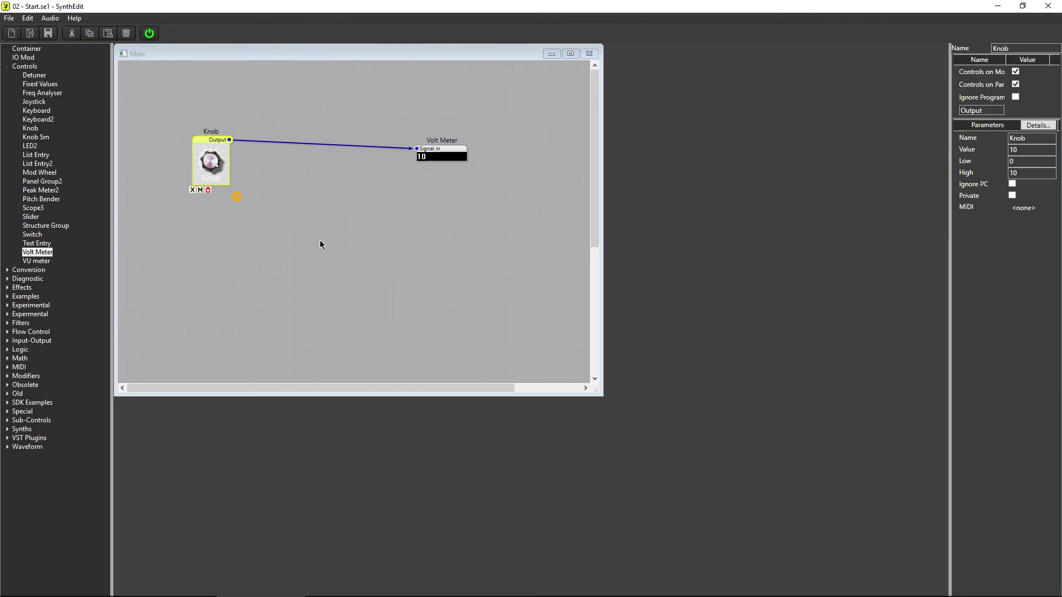
drag(227, 184, 221, 329)
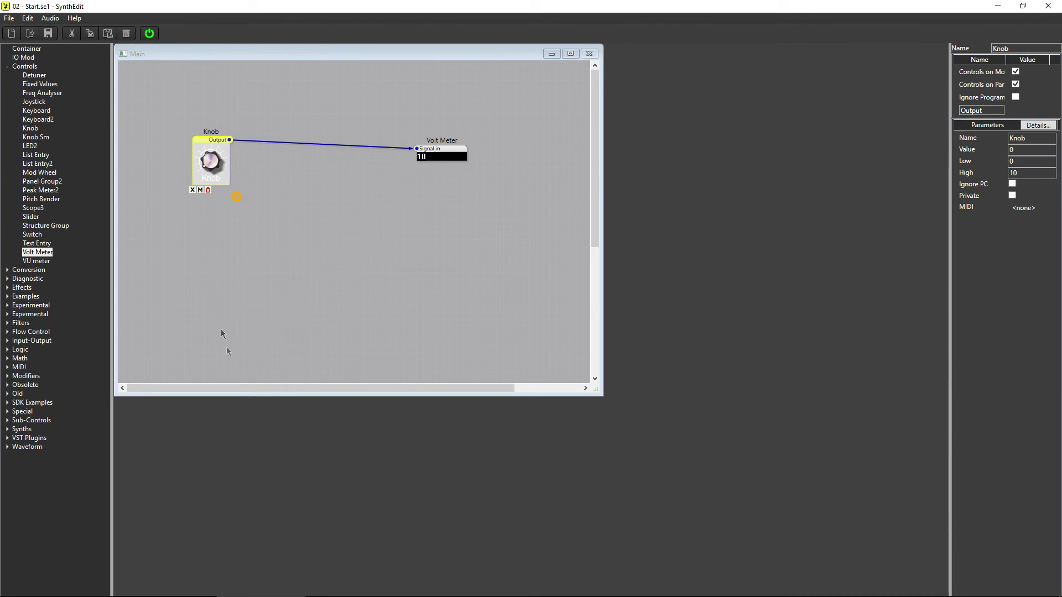